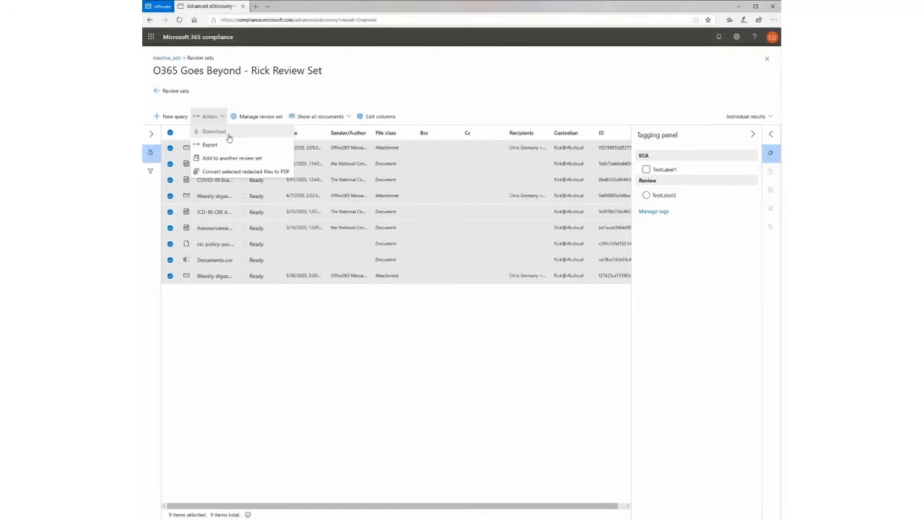
- Try to download all selected documents from the review set
{"action": "left_click", "coordinate": [224, 133]}
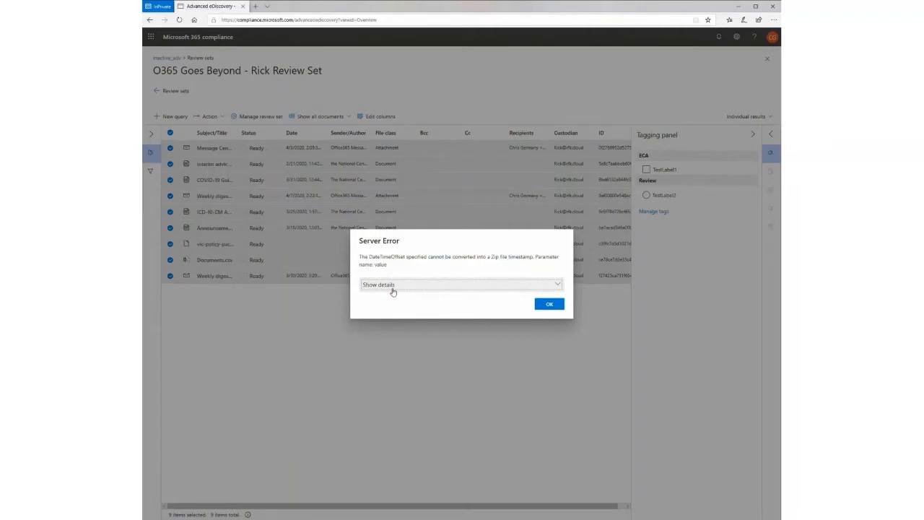
{"action": "left_click", "coordinate": [549, 304]}
- Set up an export of the selected review set documents with the name "Test"
{"action": "left_click", "coordinate": [217, 116]}
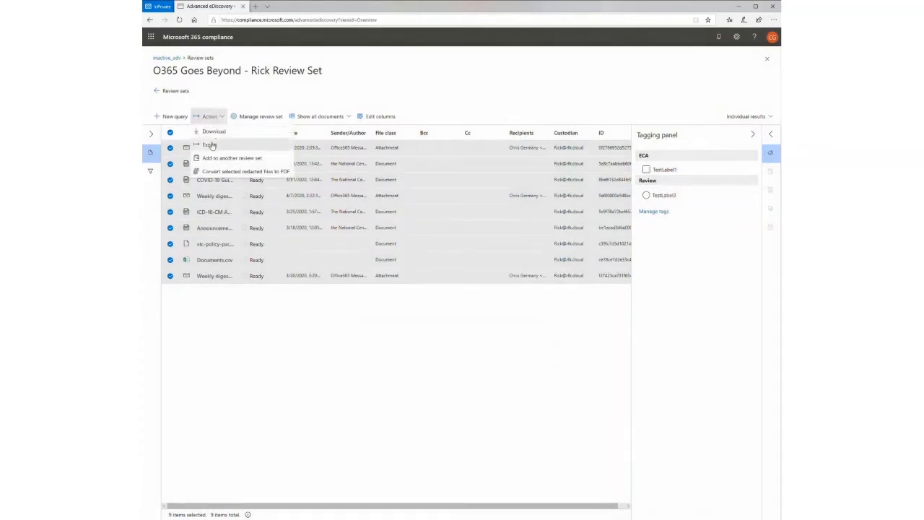
{"action": "left_click", "coordinate": [211, 145]}
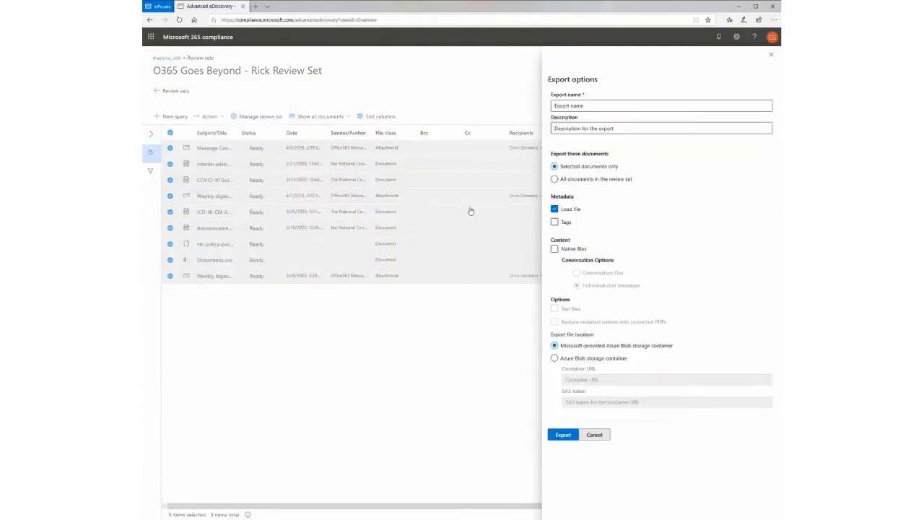
{"action": "left_click", "coordinate": [607, 111]}
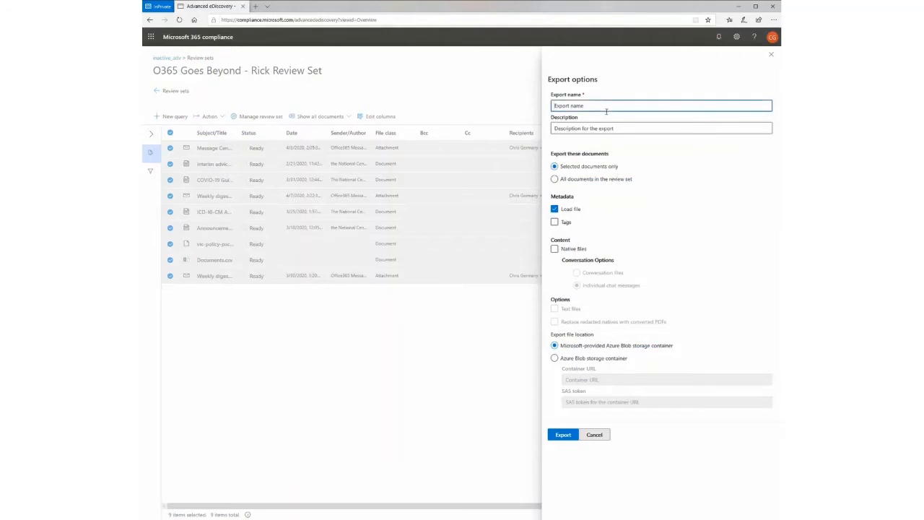
{"action": "type", "text": "Test"}
- Include native files and text files in the export and replace redacted natives with converted PDFs
{"action": "left_click", "coordinate": [568, 252]}
{"action": "left_click", "coordinate": [567, 252]}
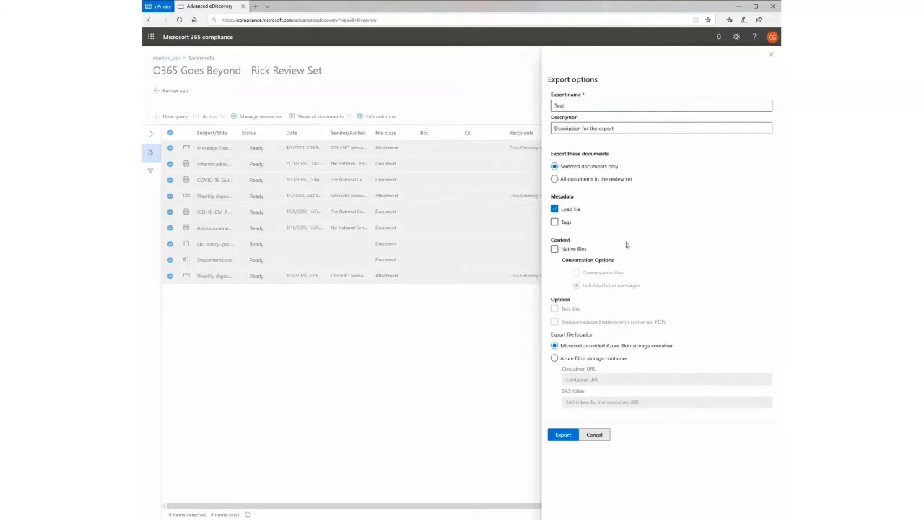
{"action": "left_click", "coordinate": [585, 250]}
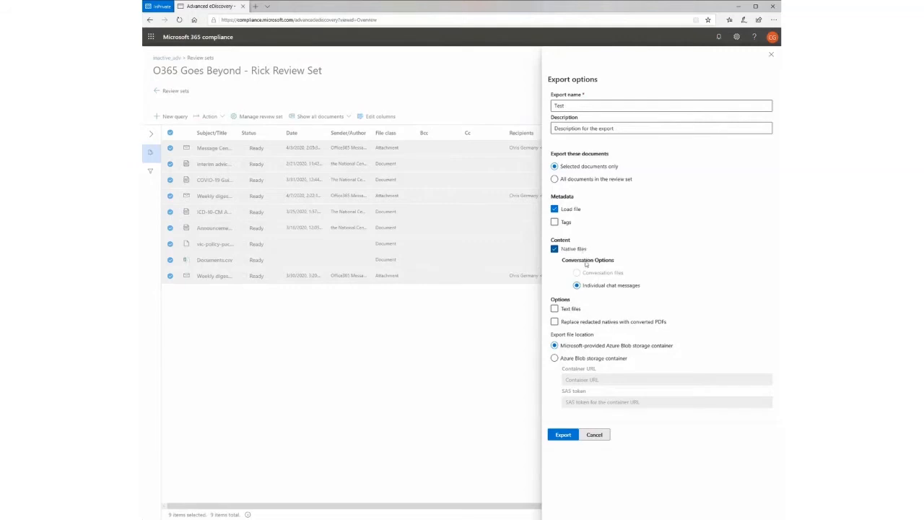
{"action": "left_click", "coordinate": [578, 311]}
{"action": "left_click", "coordinate": [580, 323]}
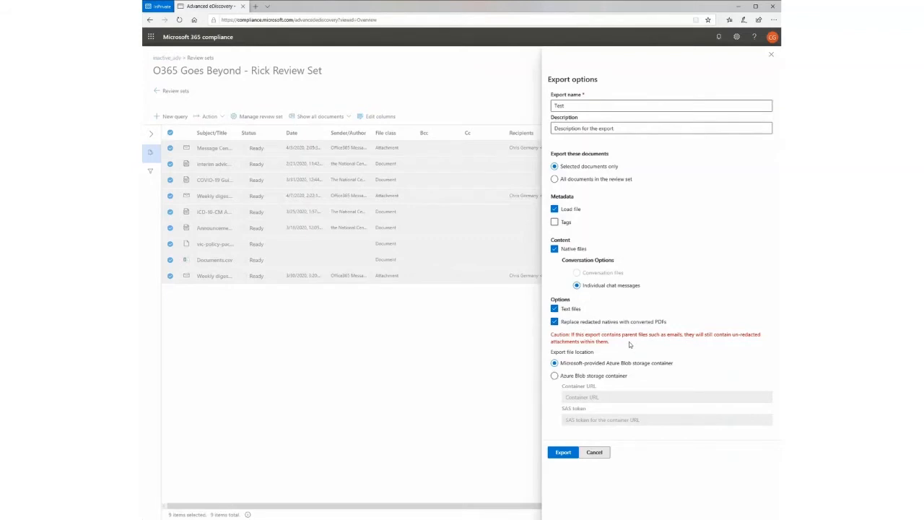
- Choose an Azure Blob storage container as the export location, inspect its container URL field, and cancel the export
{"action": "left_click", "coordinate": [605, 378]}
{"action": "left_click", "coordinate": [610, 396]}
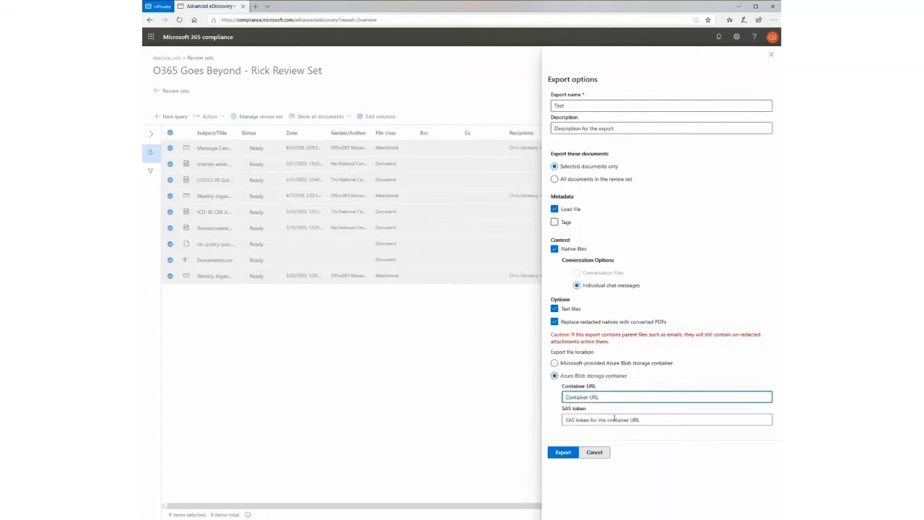
{"action": "left_click", "coordinate": [595, 452]}
- Open the Orange Export job in the case's exports and examine its storage location URL
{"action": "left_click", "coordinate": [171, 90]}
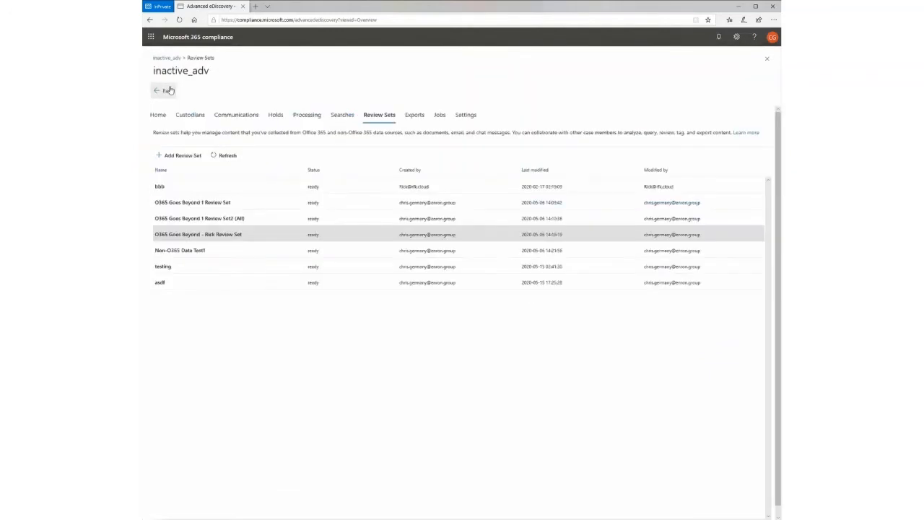
{"action": "left_click", "coordinate": [414, 115]}
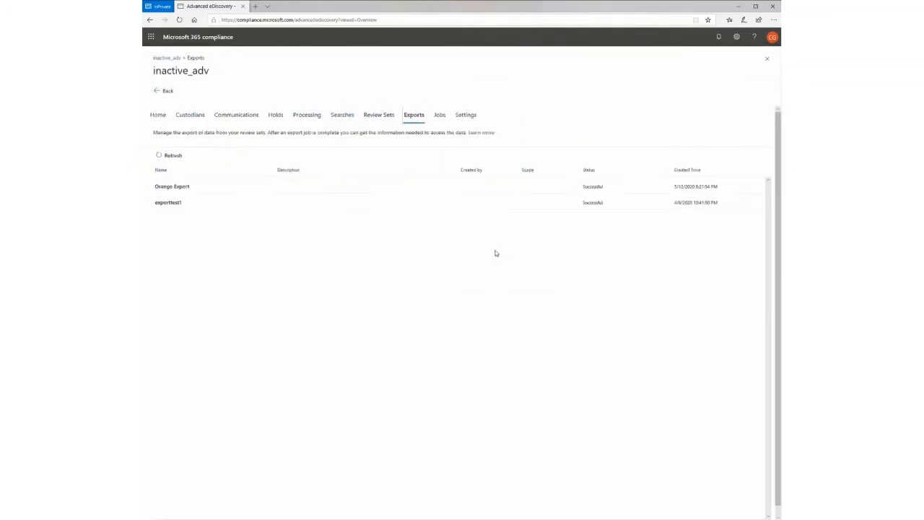
{"action": "left_click", "coordinate": [443, 182]}
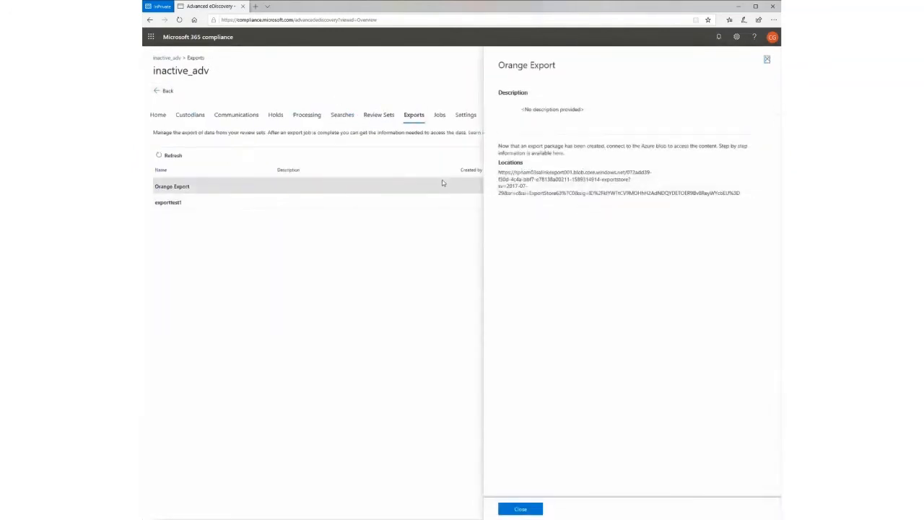
{"action": "left_click_drag", "start_coordinate": [738, 193], "coordinate": [530, 186]}
{"action": "left_click", "coordinate": [529, 188]}
- Open the step-by-step export download article and read how to connect to the export with Azure Storage Explorer
{"action": "left_click", "coordinate": [558, 153]}
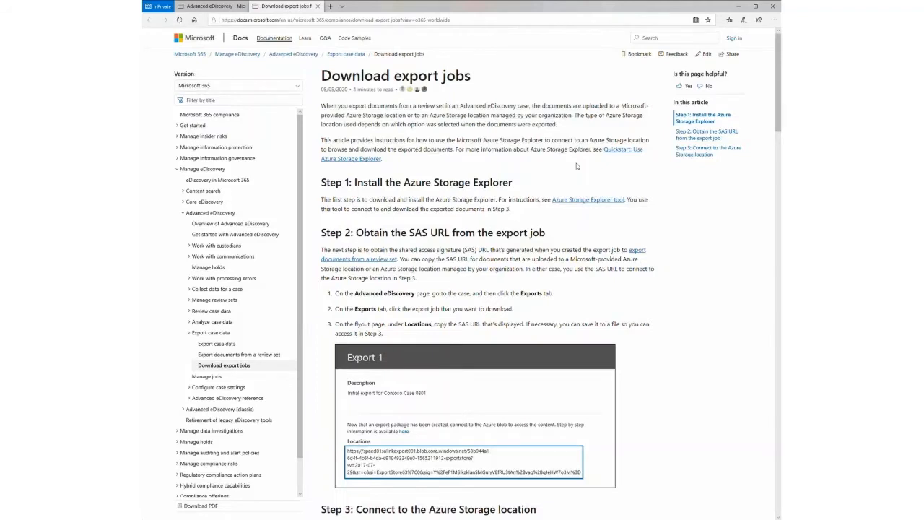
{"action": "scroll", "coordinate": [520, 184], "scroll_direction": "down", "scroll_amount": 1}
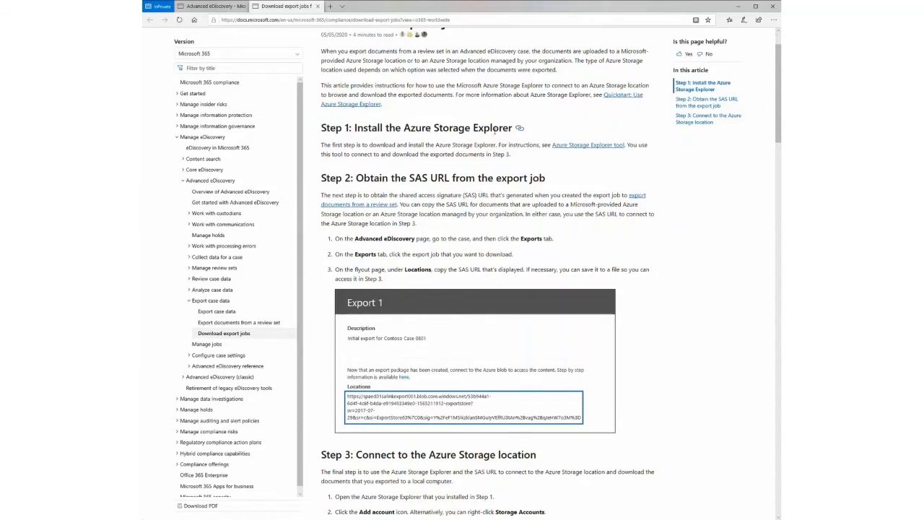
{"action": "scroll", "coordinate": [581, 141], "scroll_direction": "down", "scroll_amount": 1}
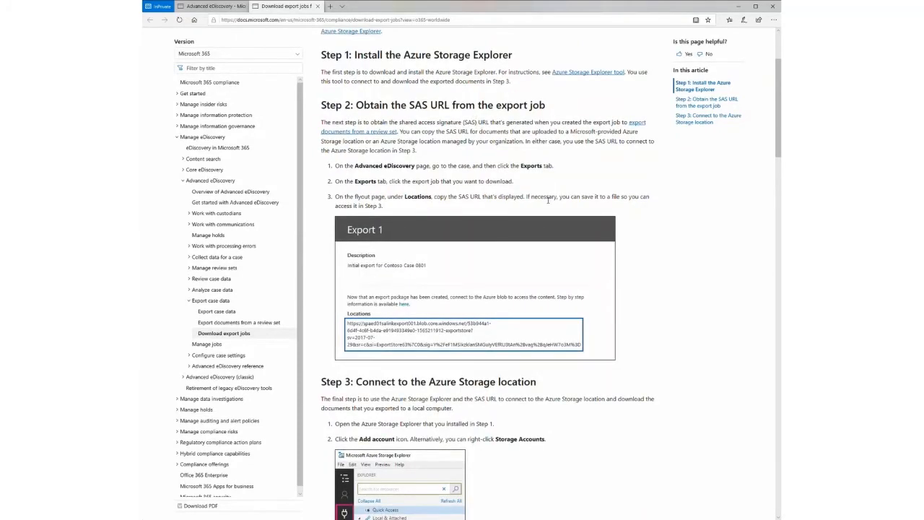
{"action": "scroll", "coordinate": [548, 202], "scroll_direction": "down", "scroll_amount": 3}
{"action": "scroll", "coordinate": [510, 207], "scroll_direction": "down", "scroll_amount": 4}
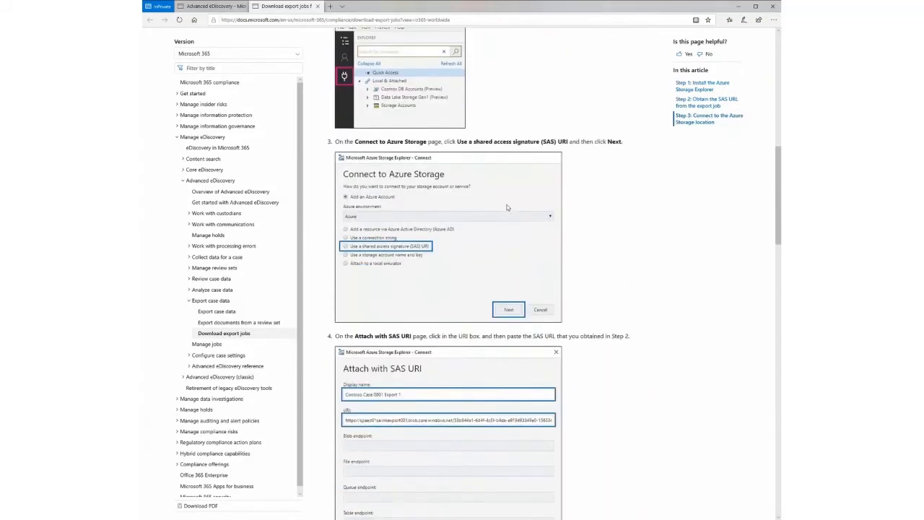
{"action": "scroll", "coordinate": [508, 208], "scroll_direction": "down", "scroll_amount": 2}
{"action": "scroll", "coordinate": [508, 208], "scroll_direction": "down", "scroll_amount": 4}
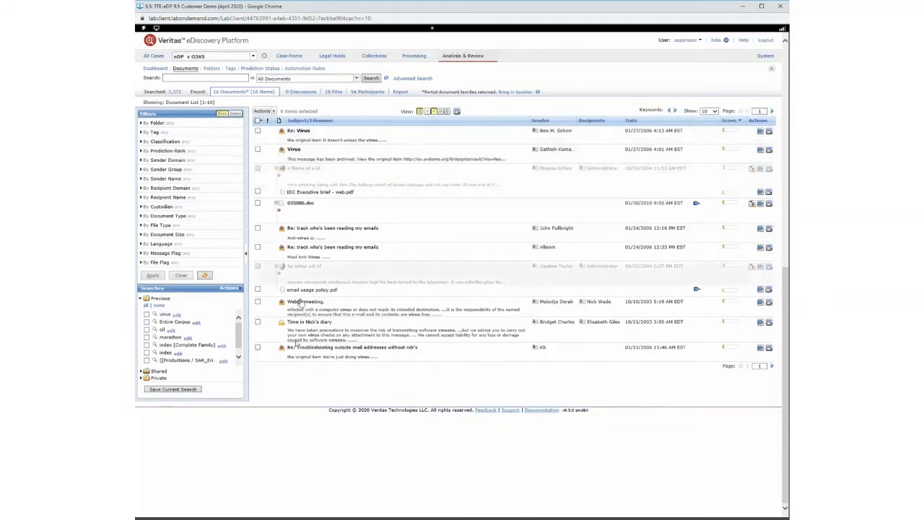
- Switch to the Veritas eDiscovery Platform, open the export settings for the found documents, and examine the available metadata export fields
{"action": "left_click", "coordinate": [267, 111]}
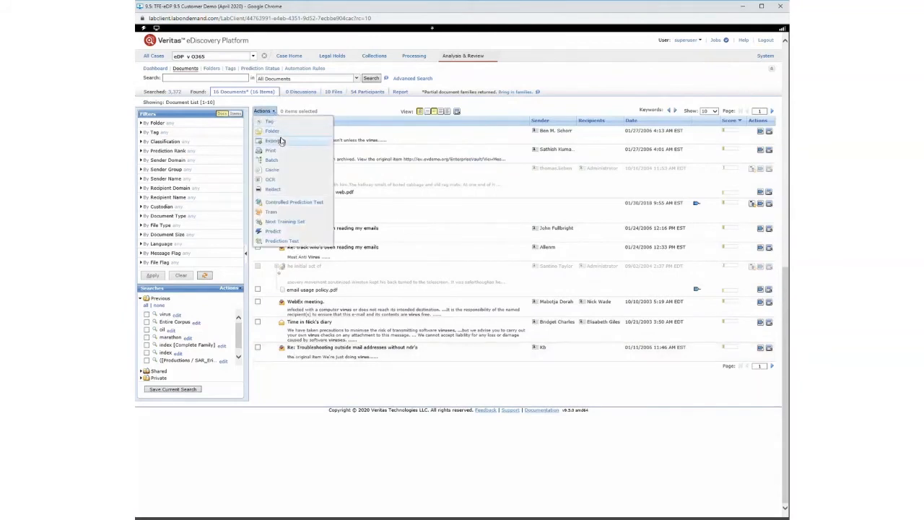
{"action": "left_click", "coordinate": [281, 141]}
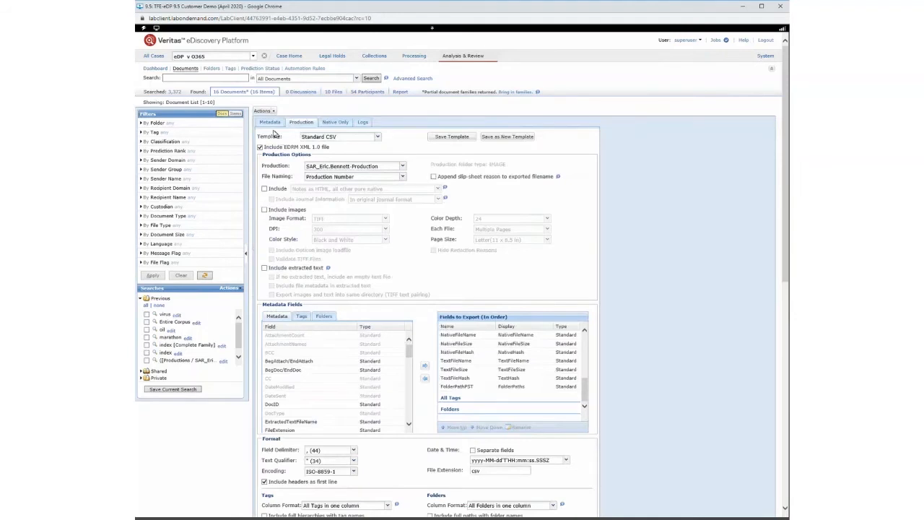
{"action": "left_click", "coordinate": [273, 125]}
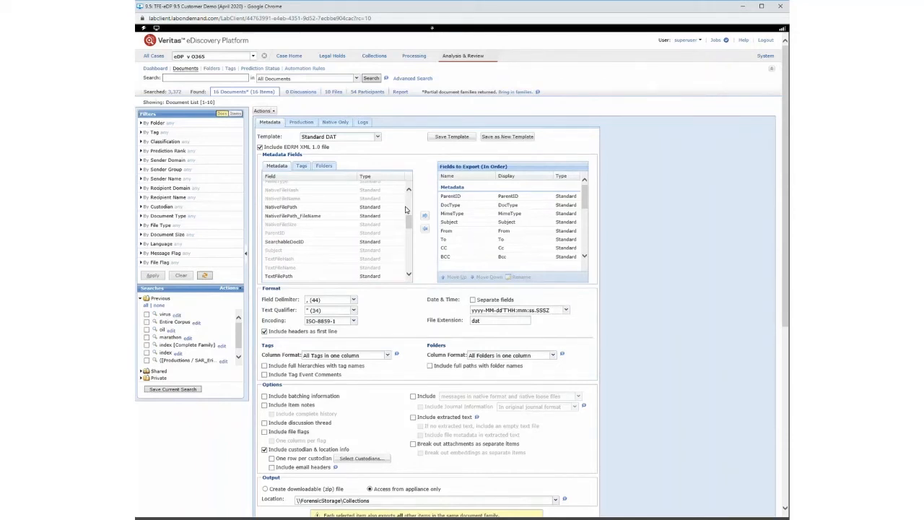
{"action": "left_click_drag", "start_coordinate": [409, 223], "coordinate": [411, 200]}
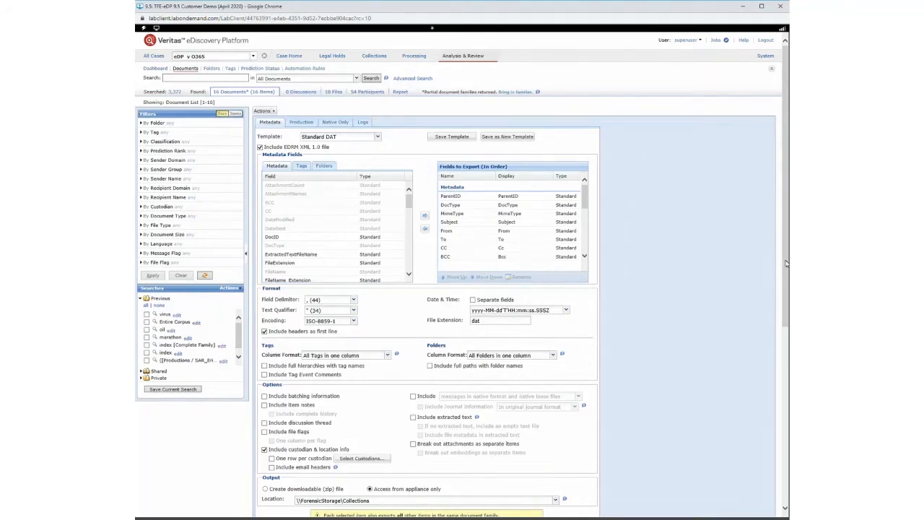
- Review the metadata export's format, content and output options, and briefly view the recent jobs list
{"action": "scroll", "coordinate": [786, 296], "scroll_direction": "down", "scroll_amount": 2}
{"action": "scroll", "coordinate": [788, 281], "scroll_direction": "down", "scroll_amount": 1}
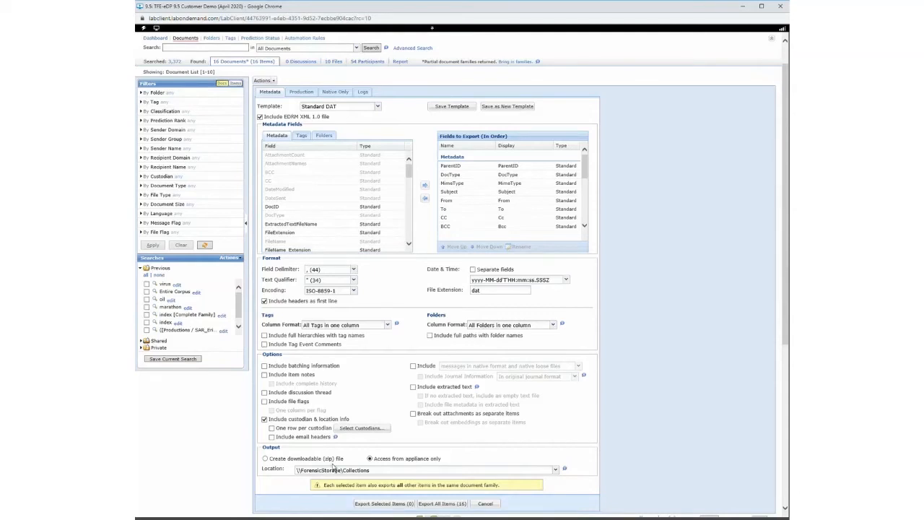
{"action": "scroll", "coordinate": [751, 384], "scroll_direction": "up", "scroll_amount": 1}
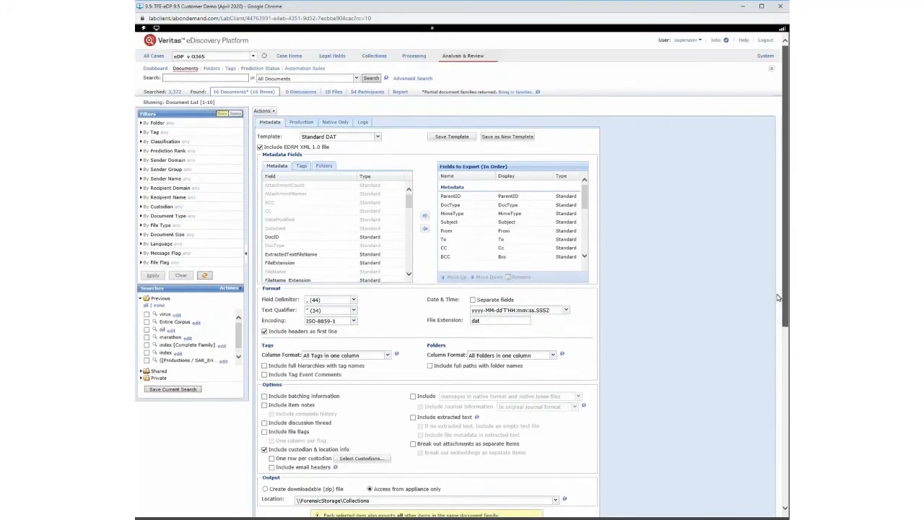
{"action": "left_click", "coordinate": [717, 40]}
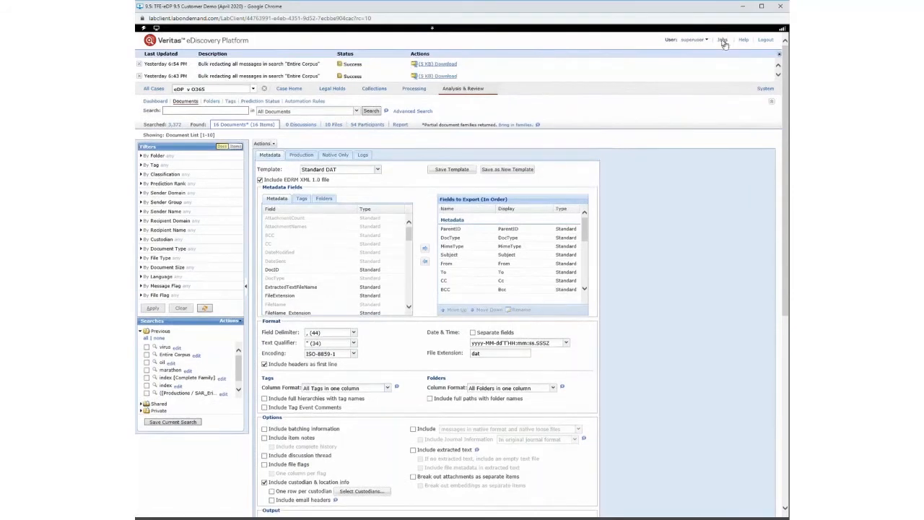
{"action": "left_click", "coordinate": [722, 42]}
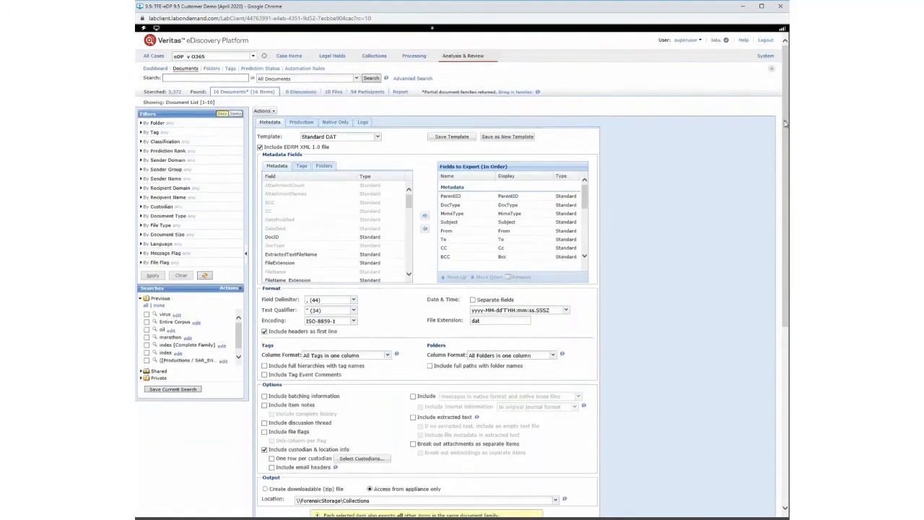
- View the output locations available for the metadata export
{"action": "scroll", "coordinate": [742, 207], "scroll_direction": "down", "scroll_amount": 3}
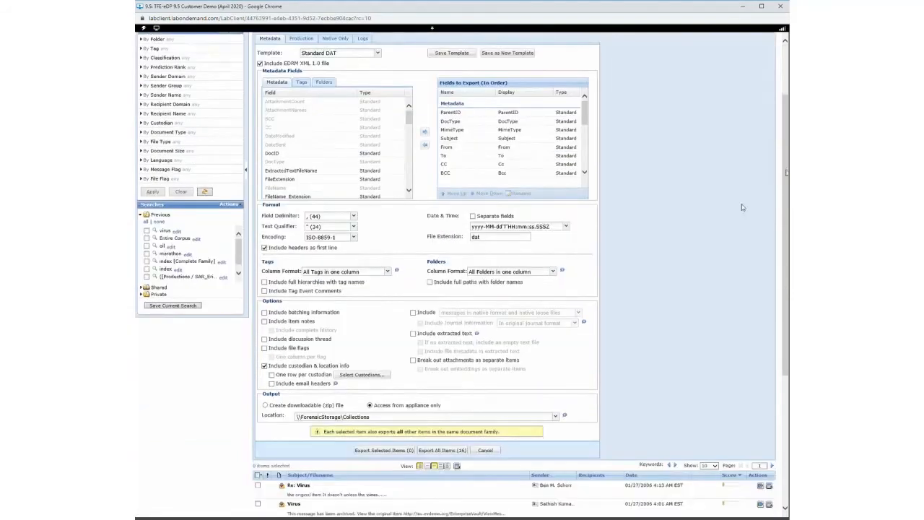
{"action": "left_click", "coordinate": [556, 418]}
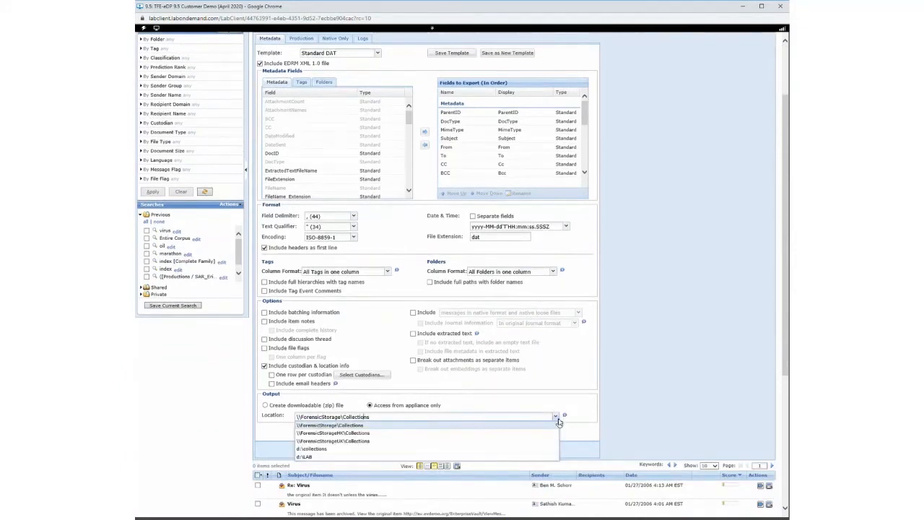
{"action": "left_click", "coordinate": [658, 353]}
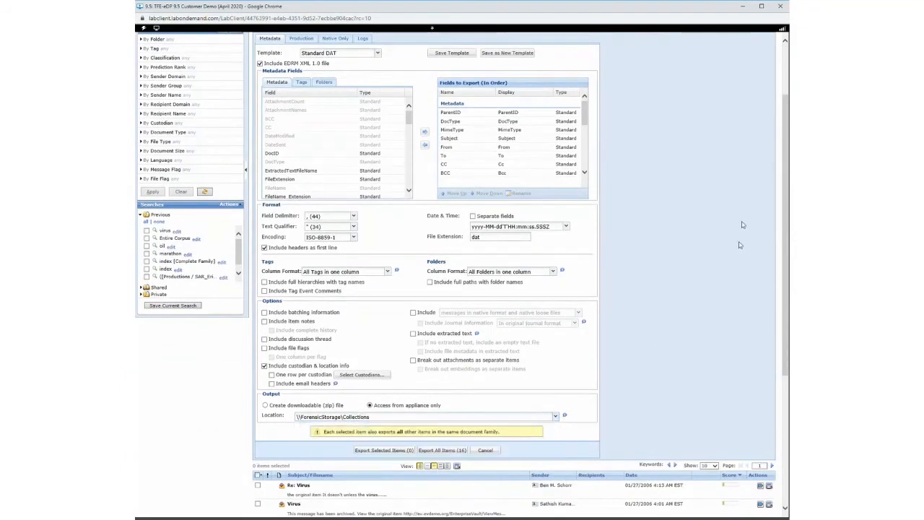
- Include images in the production export and view the choices for image format and pages per file
{"action": "scroll", "coordinate": [787, 167], "scroll_direction": "up", "scroll_amount": 1}
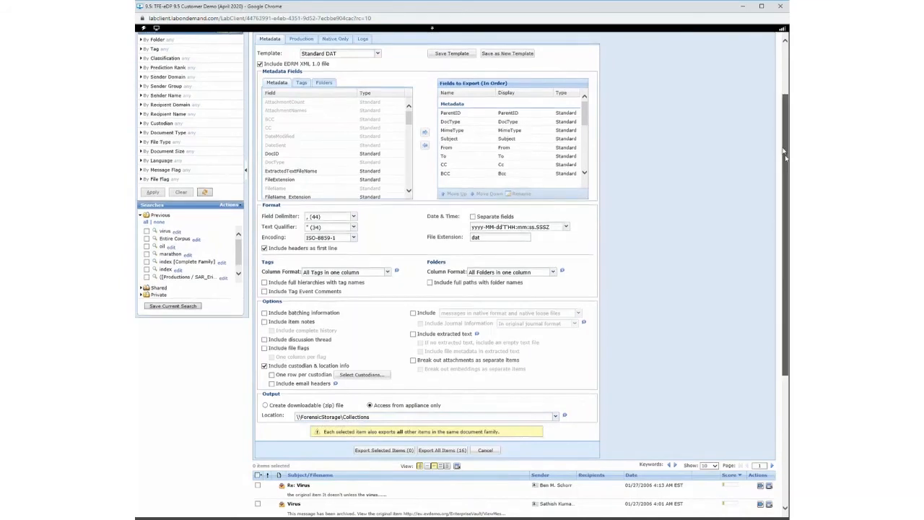
{"action": "left_click", "coordinate": [302, 66]}
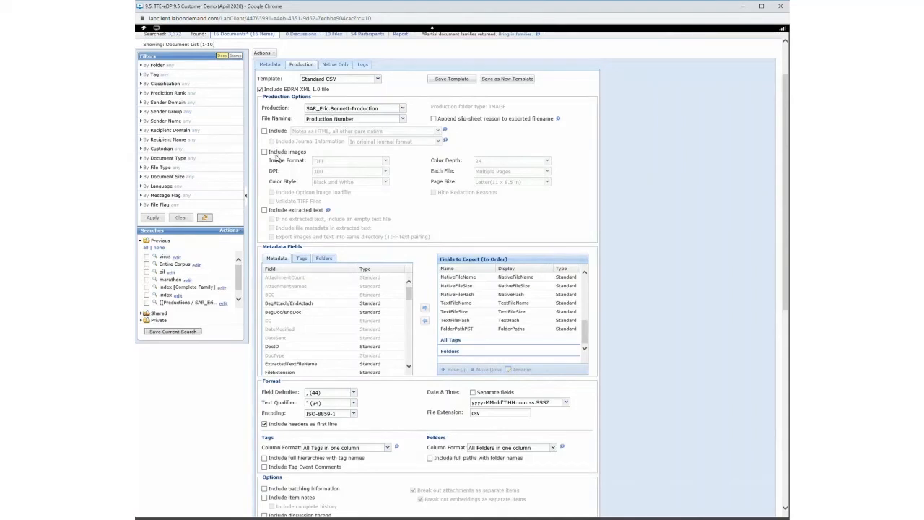
{"action": "left_click", "coordinate": [278, 153]}
{"action": "left_click", "coordinate": [357, 163]}
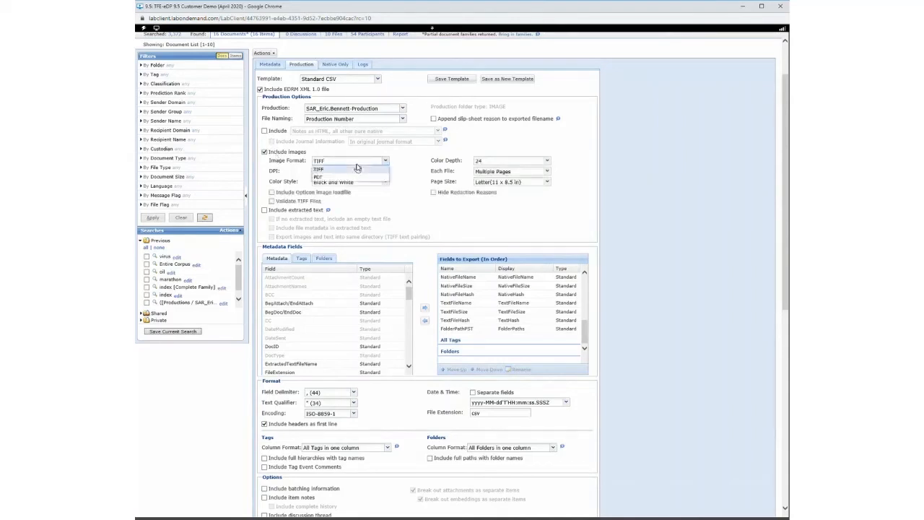
{"action": "left_click", "coordinate": [514, 174]}
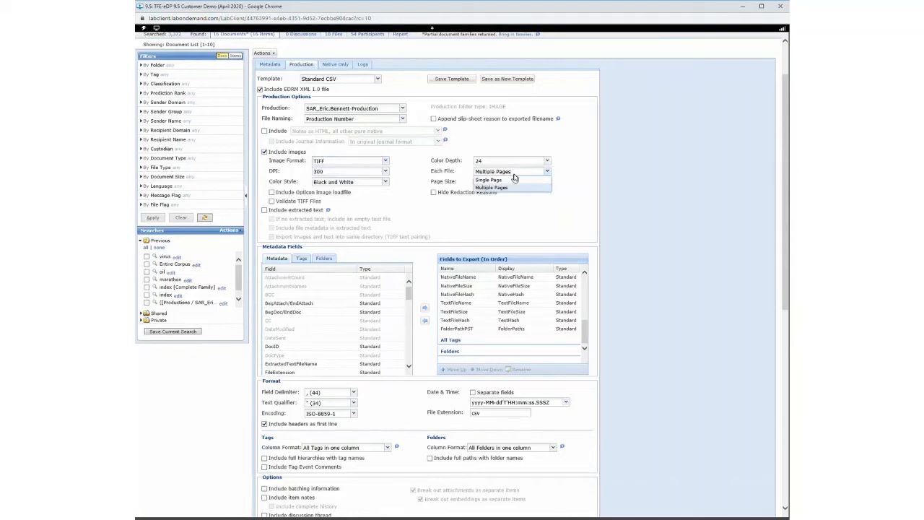
{"action": "left_click", "coordinate": [640, 182]}
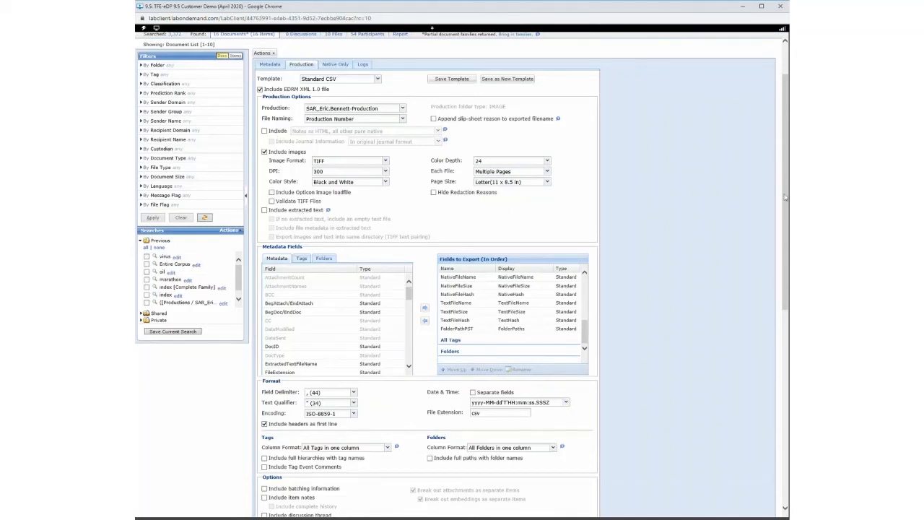
- Review the production export's fields to export, format, options and output settings
{"action": "left_click_drag", "start_coordinate": [786, 182], "coordinate": [787, 193]}
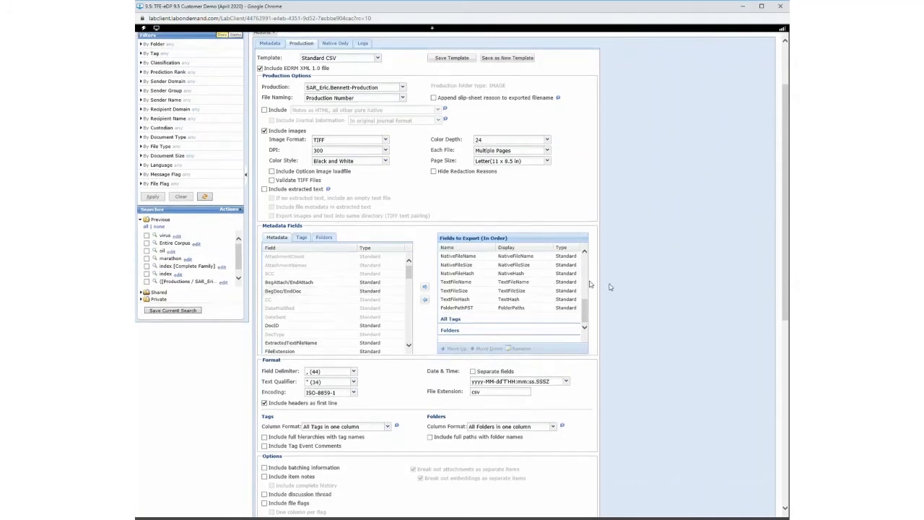
{"action": "left_click_drag", "start_coordinate": [585, 307], "coordinate": [598, 258]}
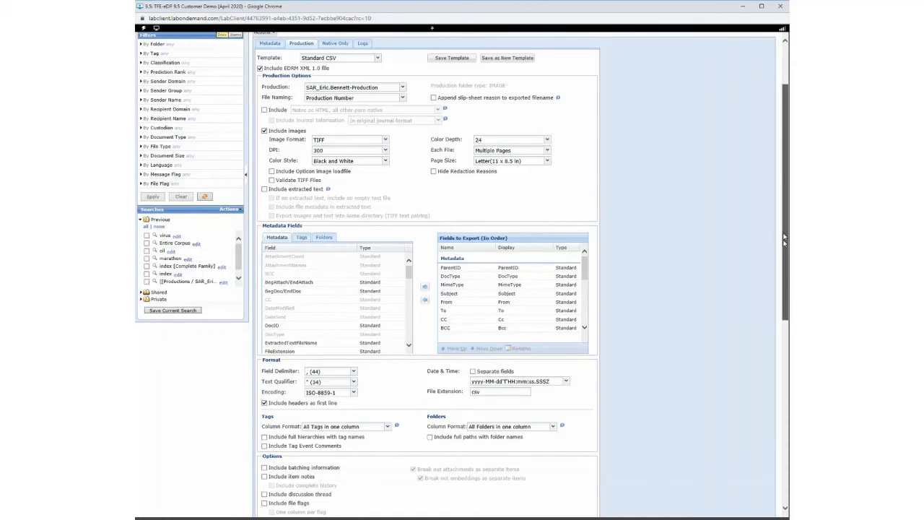
{"action": "left_click_drag", "start_coordinate": [786, 241], "coordinate": [783, 256]}
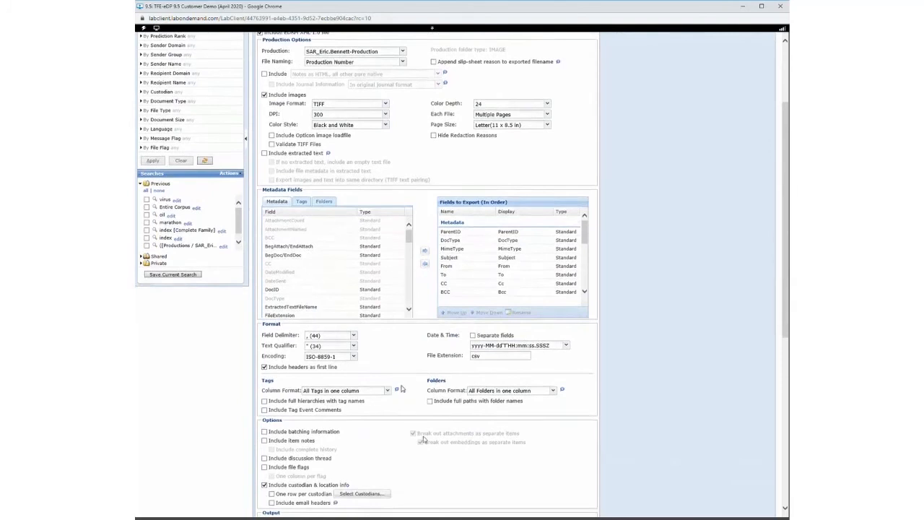
{"action": "scroll", "coordinate": [748, 357], "scroll_direction": "down", "scroll_amount": 2}
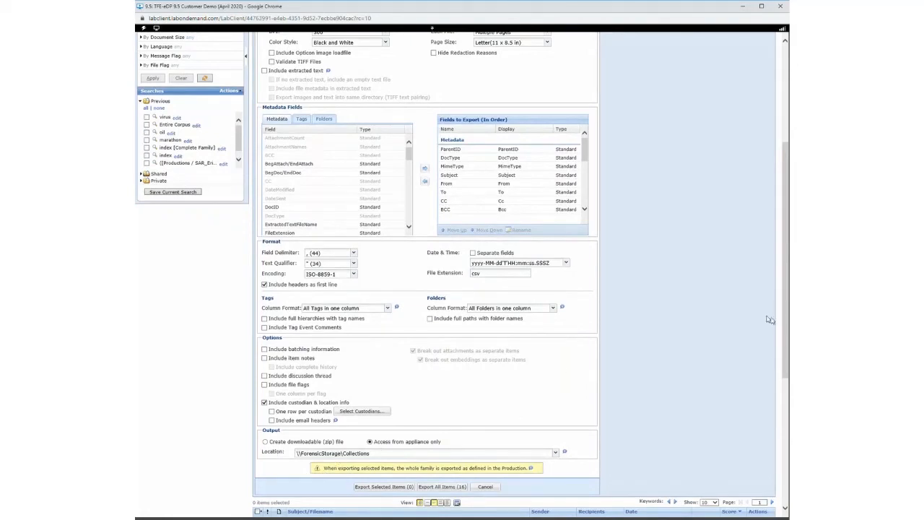
{"action": "left_click_drag", "start_coordinate": [783, 311], "coordinate": [778, 213]}
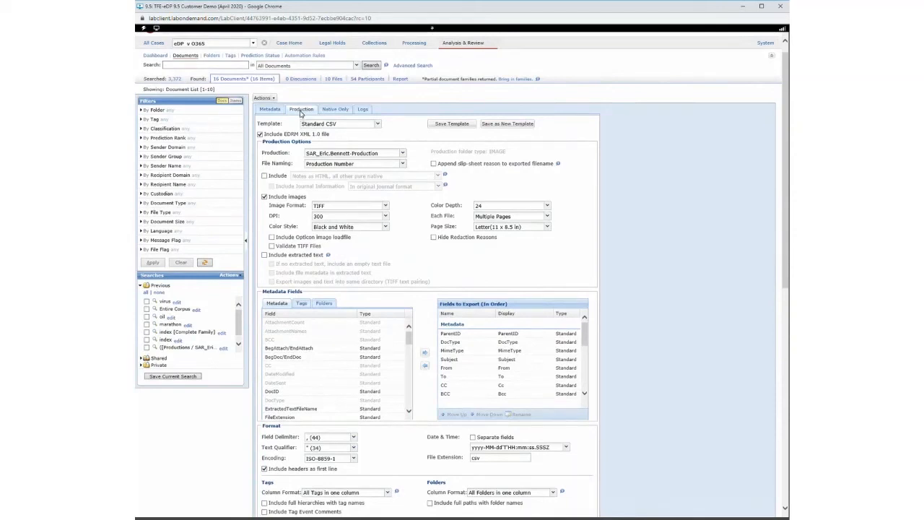
- Open the native-only export settings and view the de-duplication choices
{"action": "left_click", "coordinate": [332, 110]}
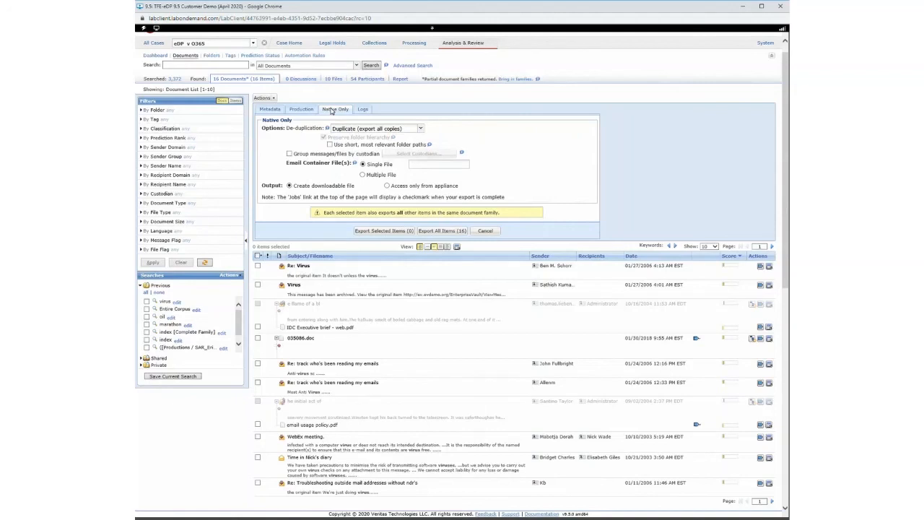
{"action": "left_click", "coordinate": [421, 128]}
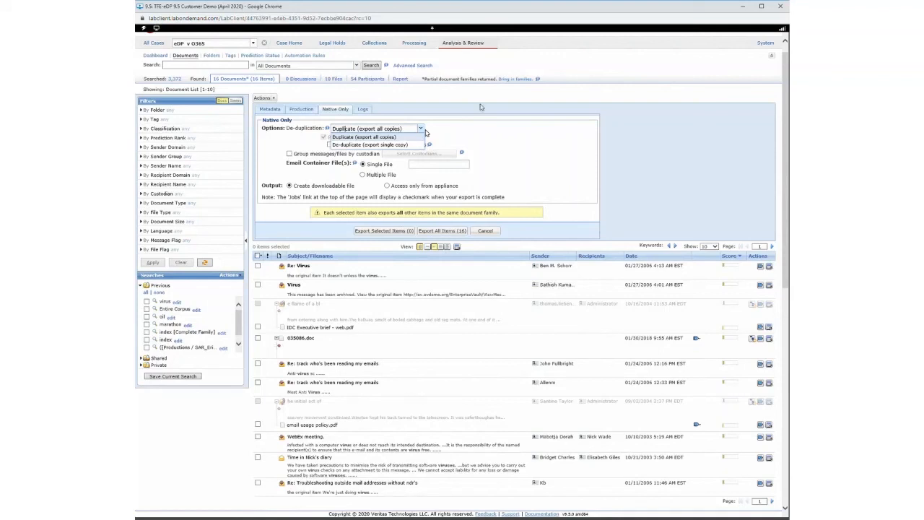
{"action": "left_click", "coordinate": [540, 132]}
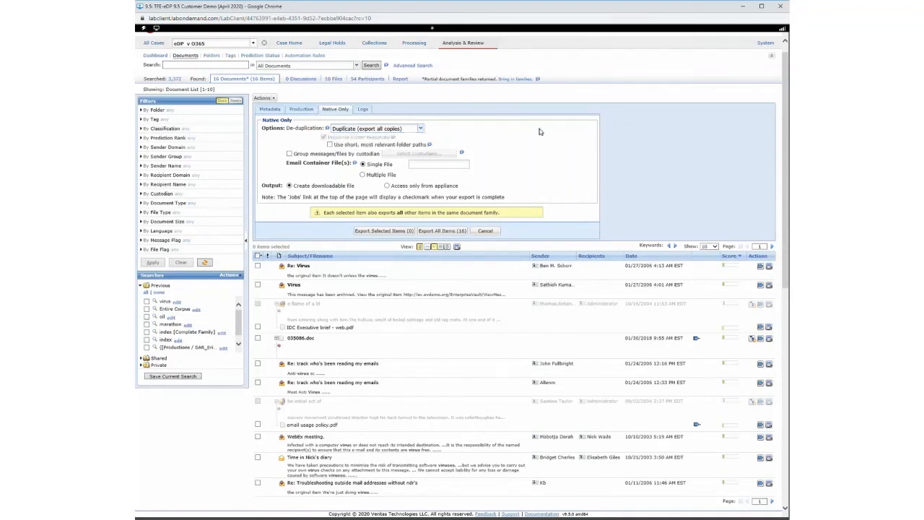